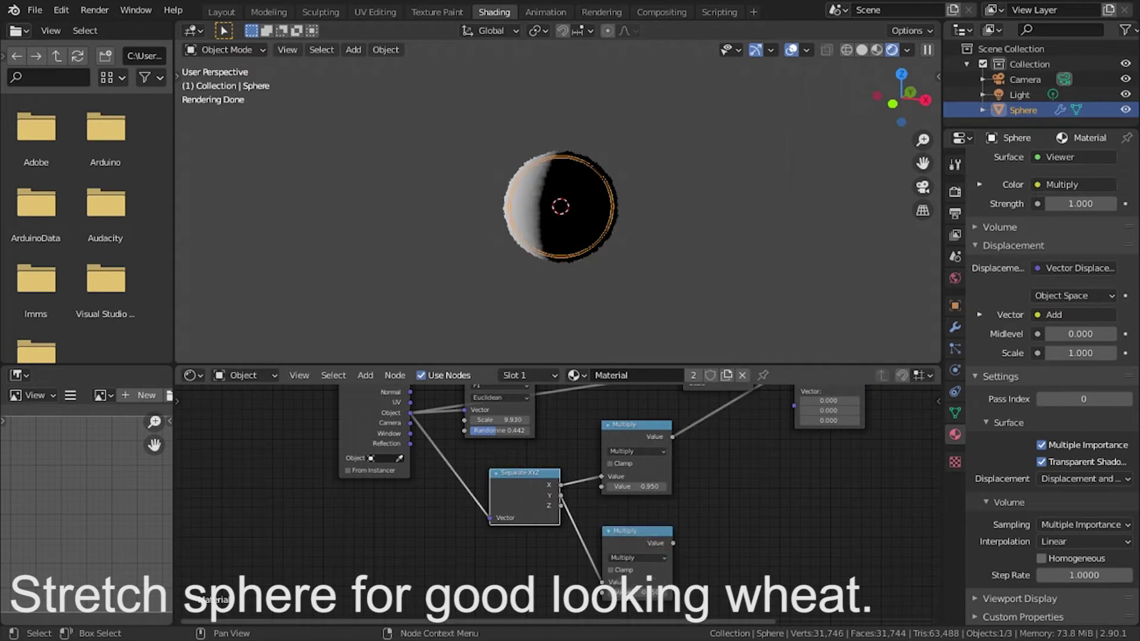
Add Multiply, Combine XYZ and Add math nodes to stretch the sphere along Z by -2.57
{"action": "key", "text": "shift+a"}
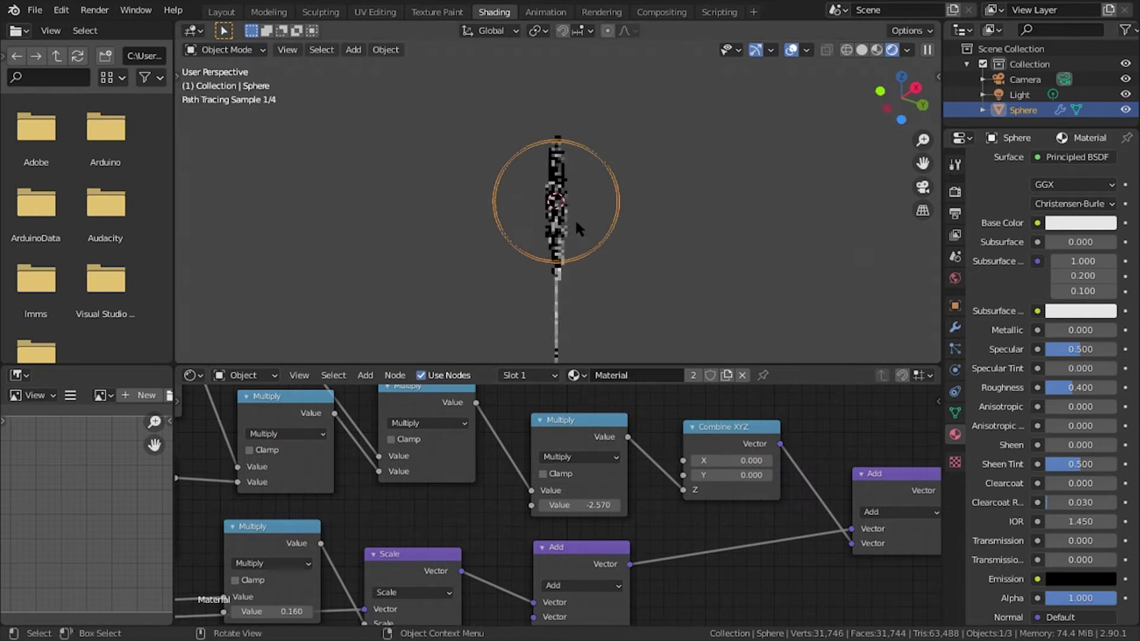
Change the Compare node's Epsilon from 0.150 to 0.002, then frame the whole node tree
{"action": "scroll", "coordinate": [487, 486], "scroll_direction": "down", "scroll_amount": 3}
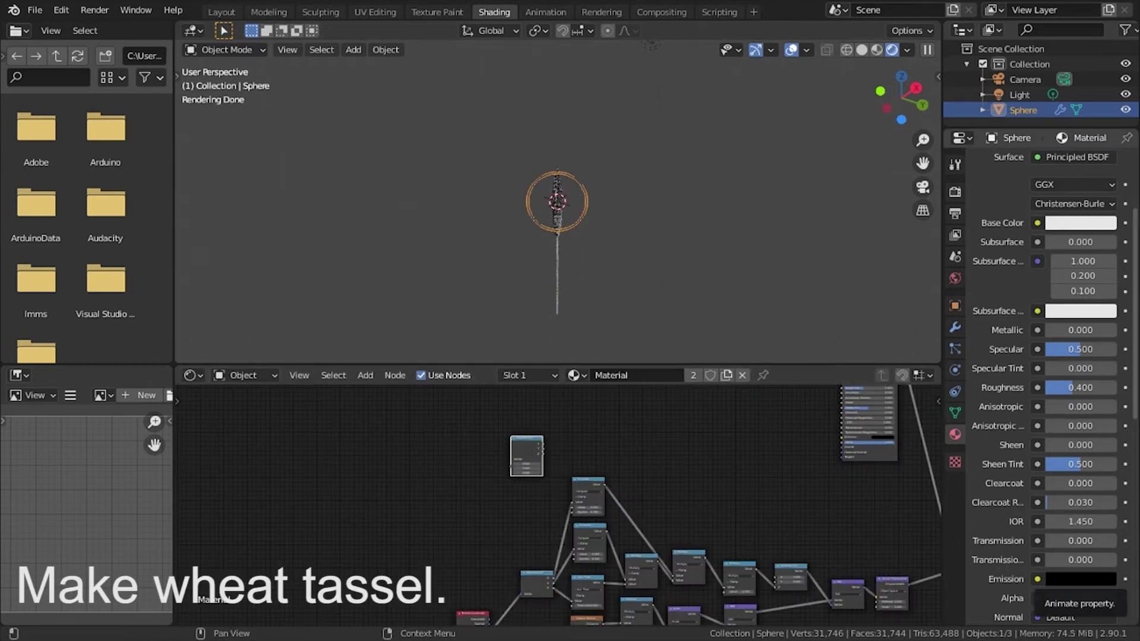
{"action": "scroll", "coordinate": [546, 512], "scroll_direction": "up", "scroll_amount": 2}
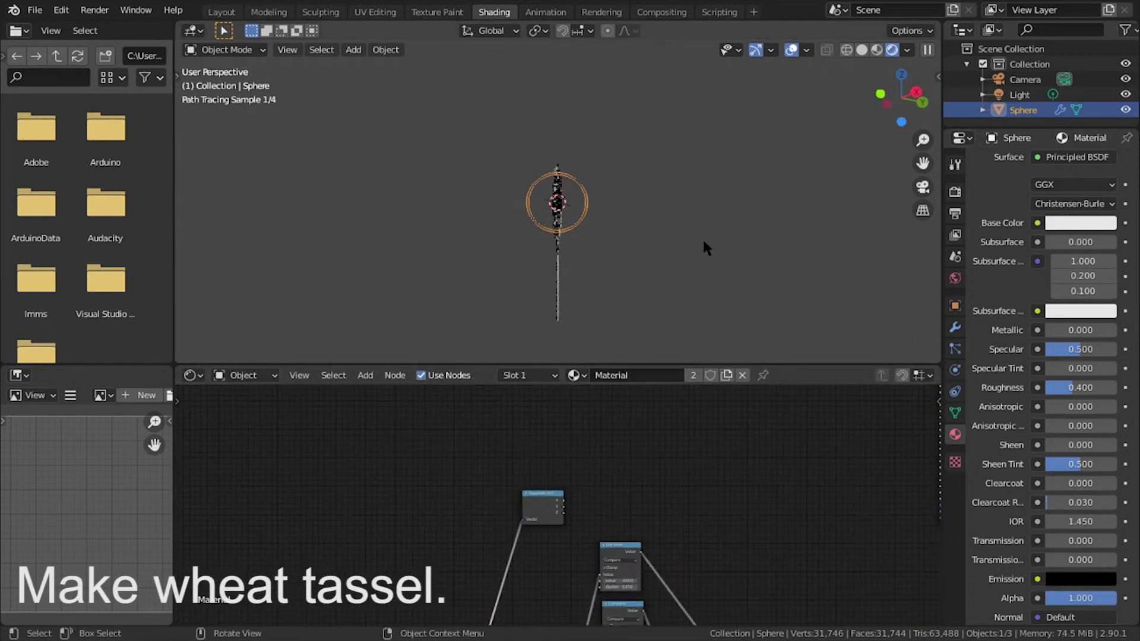
{"action": "scroll", "coordinate": [703, 245], "scroll_direction": "up", "scroll_amount": 5}
{"action": "left_click_drag", "start_coordinate": [674, 420], "coordinate": [646, 444]}
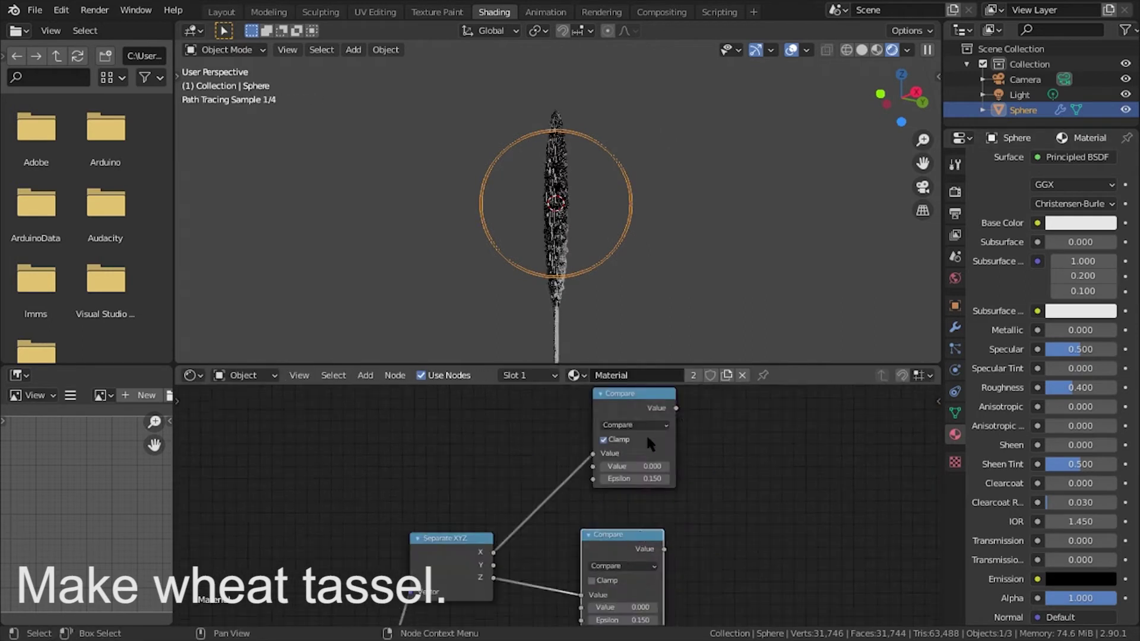
{"action": "middle_click_drag", "start_coordinate": [649, 444], "coordinate": [628, 407]}
{"action": "left_click", "coordinate": [613, 441]}
{"action": "type", "text": "0.002"}
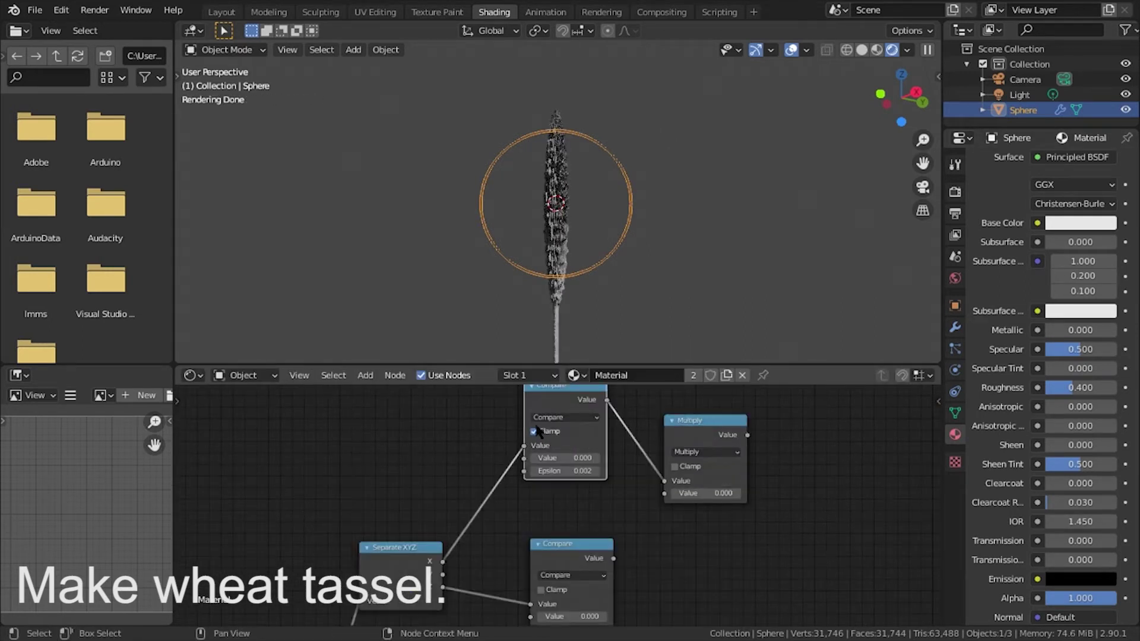
{"action": "key", "text": "Home"}
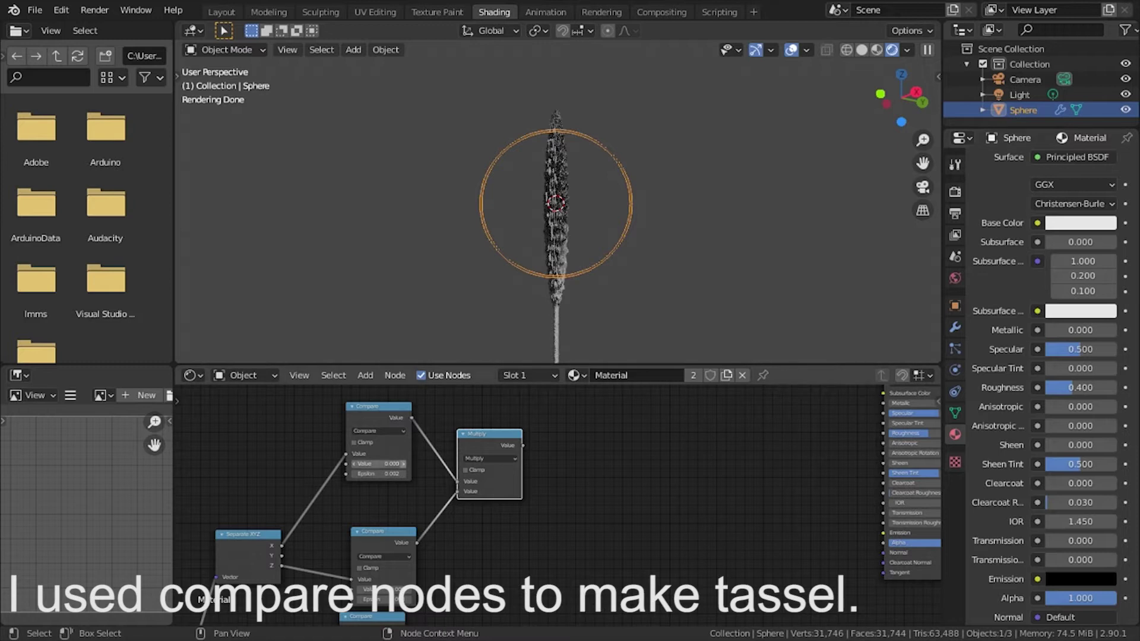
Preview the lower Compare node's opposite Y-axis tassels from another angle and reposition a node
{"action": "left_click", "coordinate": [383, 552], "text": "ctrl+shift"}
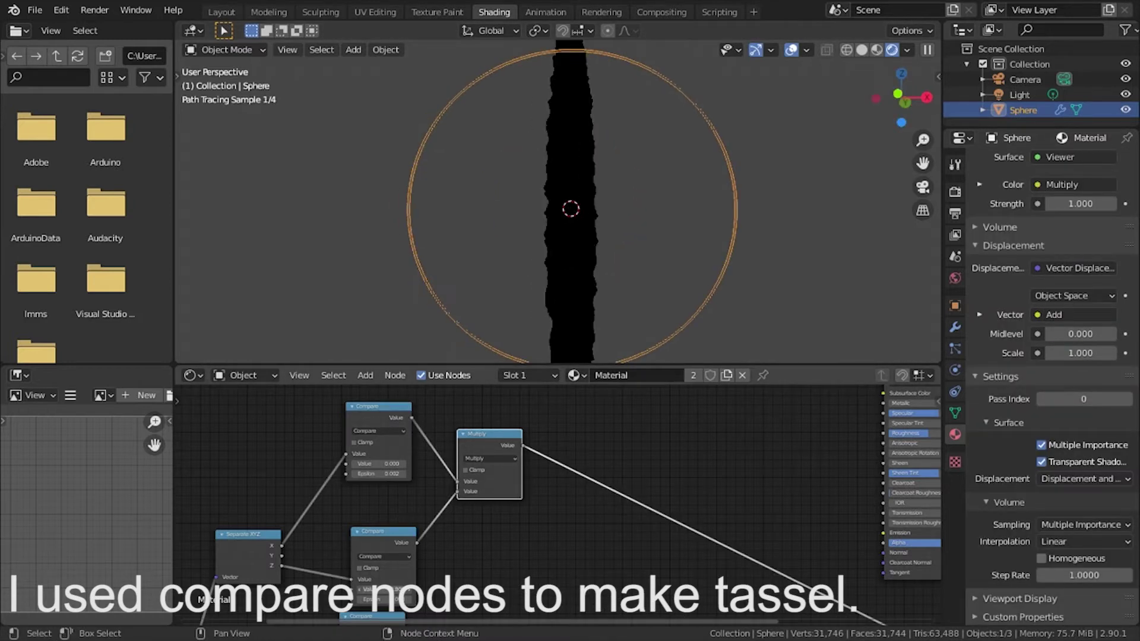
{"action": "middle_click_drag", "start_coordinate": [534, 179], "coordinate": [484, 246]}
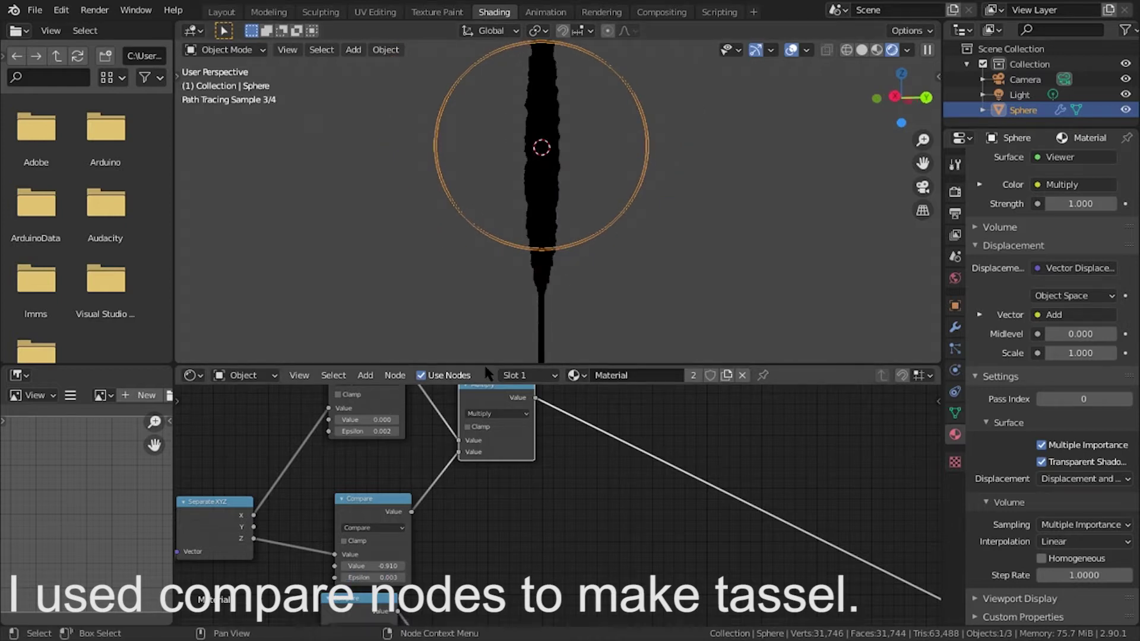
{"action": "scroll", "coordinate": [535, 504], "scroll_direction": "down", "scroll_amount": 2}
{"action": "scroll", "coordinate": [535, 505], "scroll_direction": "down", "scroll_amount": 2}
{"action": "scroll", "coordinate": [535, 504], "scroll_direction": "down", "scroll_amount": 3}
{"action": "left_click_drag", "start_coordinate": [528, 564], "coordinate": [580, 563]}
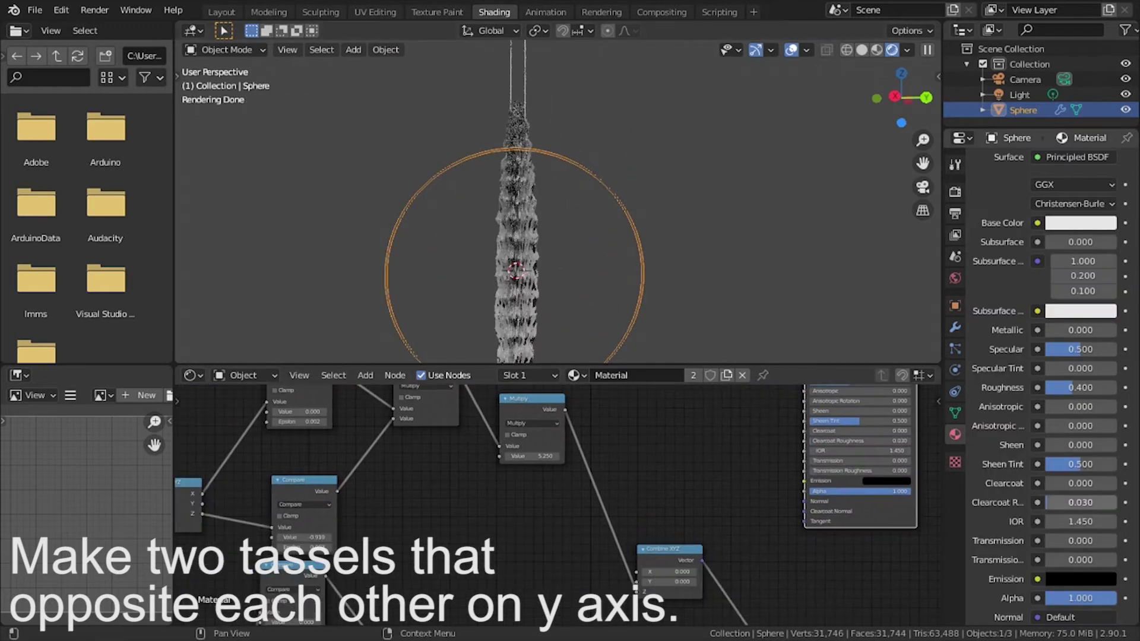
Bring the Separate XYZ node fully into view to build the Greater Than/Less Than awn masks
{"action": "middle_click_drag", "start_coordinate": [190, 508], "coordinate": [368, 496]}
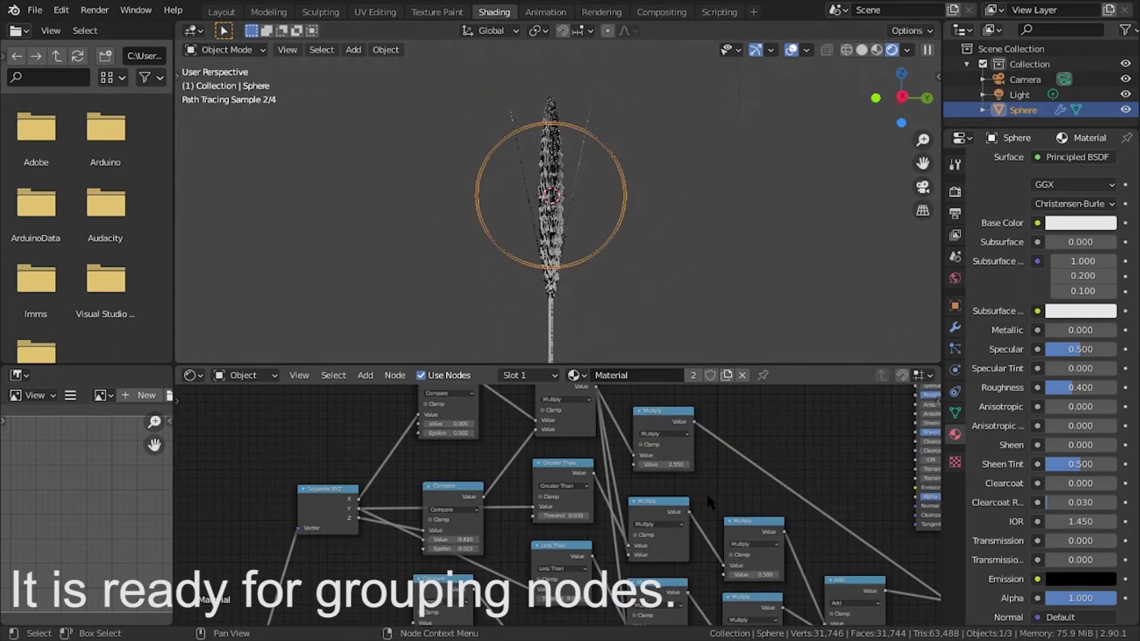
Add a Value node as a variable input and connect it to the tassel nodes
{"action": "key", "text": "ctrl+g"}
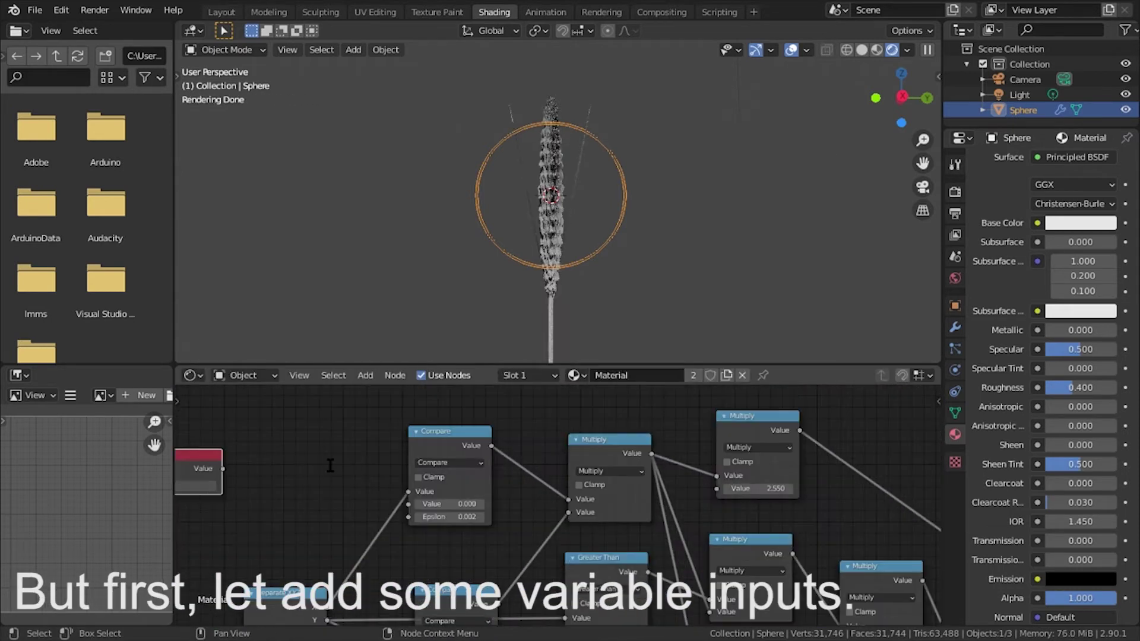
{"action": "scroll", "coordinate": [331, 465], "scroll_direction": "down", "scroll_amount": 2}
{"action": "scroll", "coordinate": [356, 460], "scroll_direction": "down", "scroll_amount": 1}
{"action": "scroll", "coordinate": [386, 460], "scroll_direction": "down", "scroll_amount": 1}
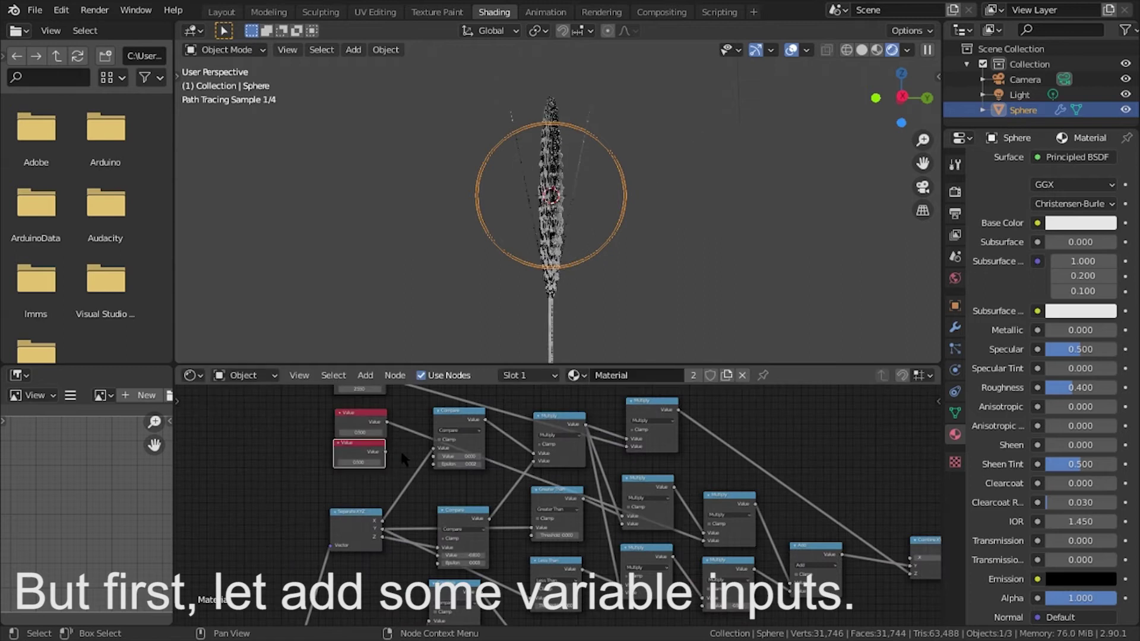
{"action": "scroll", "coordinate": [361, 465], "scroll_direction": "up", "scroll_amount": 2}
{"action": "left_click_drag", "start_coordinate": [345, 503], "coordinate": [419, 615]}
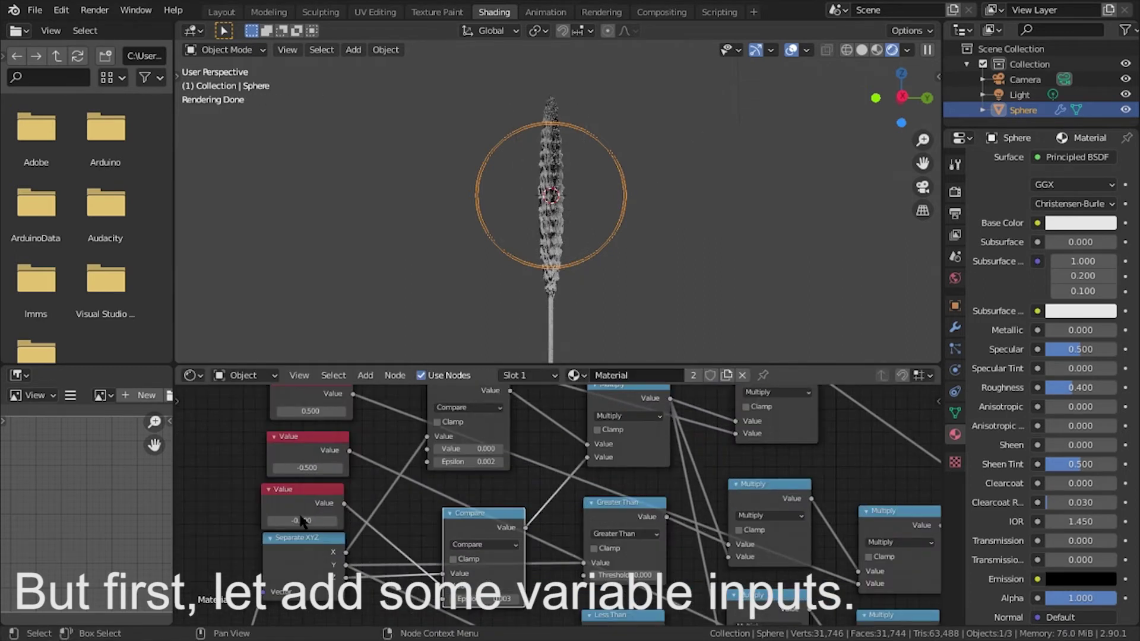
{"action": "scroll", "coordinate": [302, 521], "scroll_direction": "down", "scroll_amount": 3}
{"action": "scroll", "coordinate": [416, 475], "scroll_direction": "down", "scroll_amount": 1}
Group the tassel nodes and rename a group input to '-y'
{"action": "left_click_drag", "start_coordinate": [432, 431], "coordinate": [693, 513]}
{"action": "key", "text": "ctrl+g"}
{"action": "key", "text": "Tab"}
{"action": "key", "text": "Tab"}
{"action": "key", "text": "n"}
{"action": "left_click", "coordinate": [821, 452]}
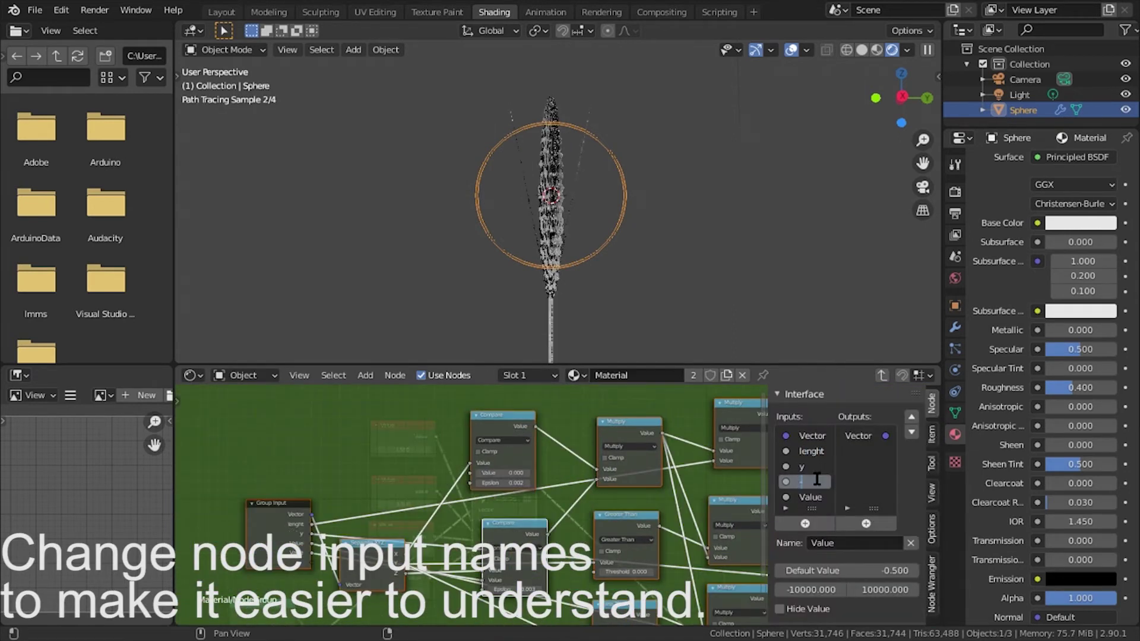
{"action": "type", "text": "-y"}
{"action": "key", "text": "Return"}
{"action": "key", "text": "Tab"}
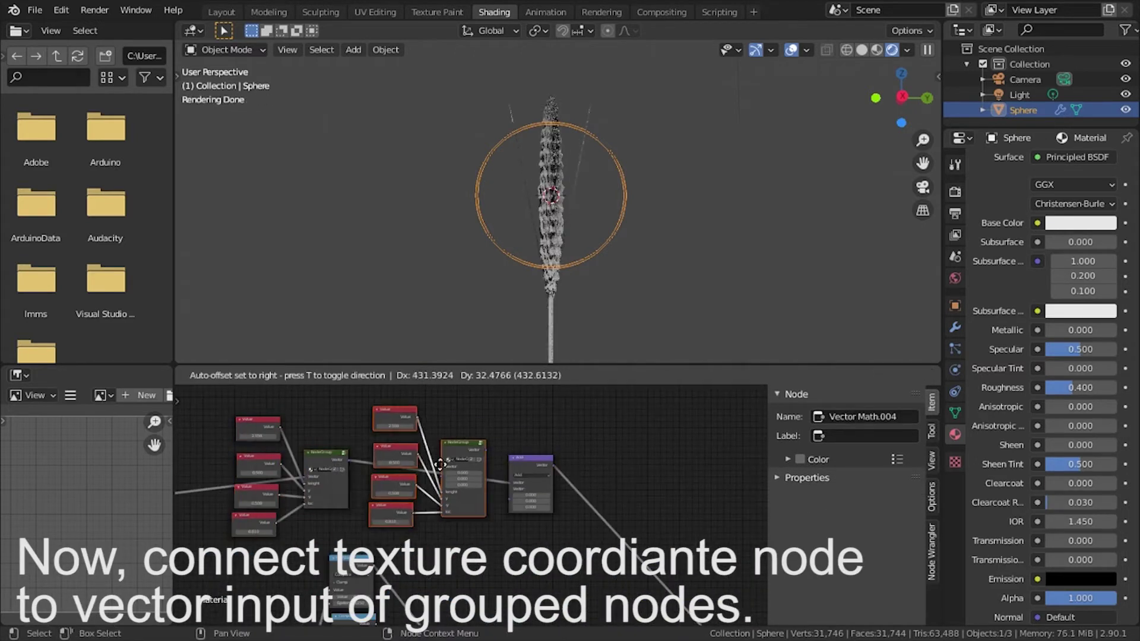
Place the duplicated tassel node group and sum the copies with Add nodes
{"action": "left_click", "coordinate": [440, 464]}
{"action": "scroll", "coordinate": [440, 464], "scroll_direction": "up", "scroll_amount": 3}
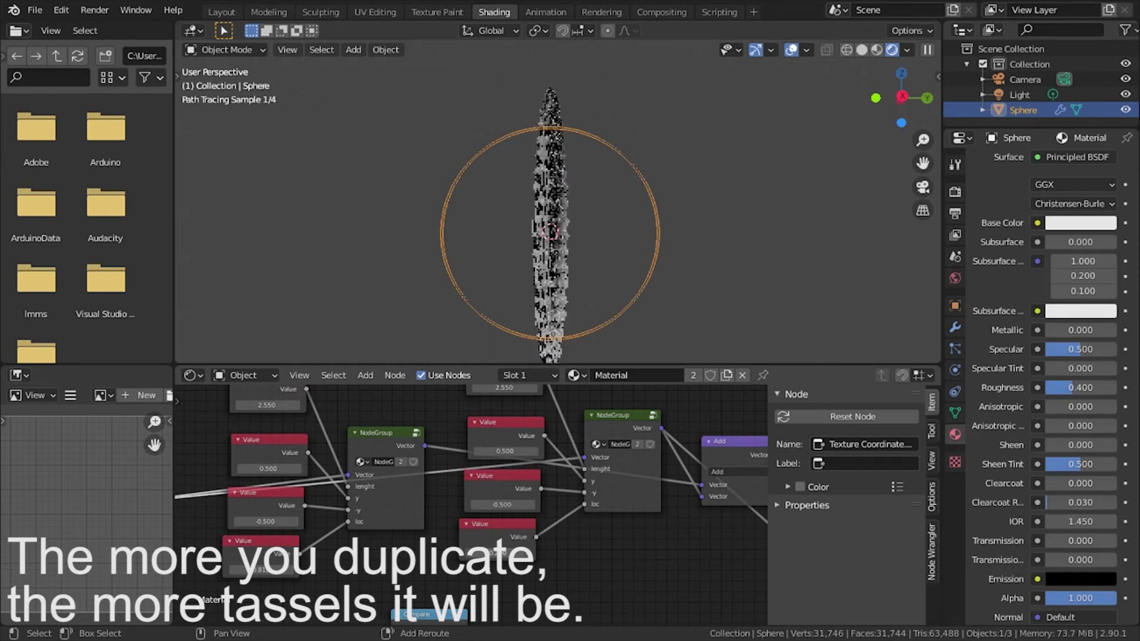
{"action": "scroll", "coordinate": [405, 460], "scroll_direction": "down", "scroll_amount": 2}
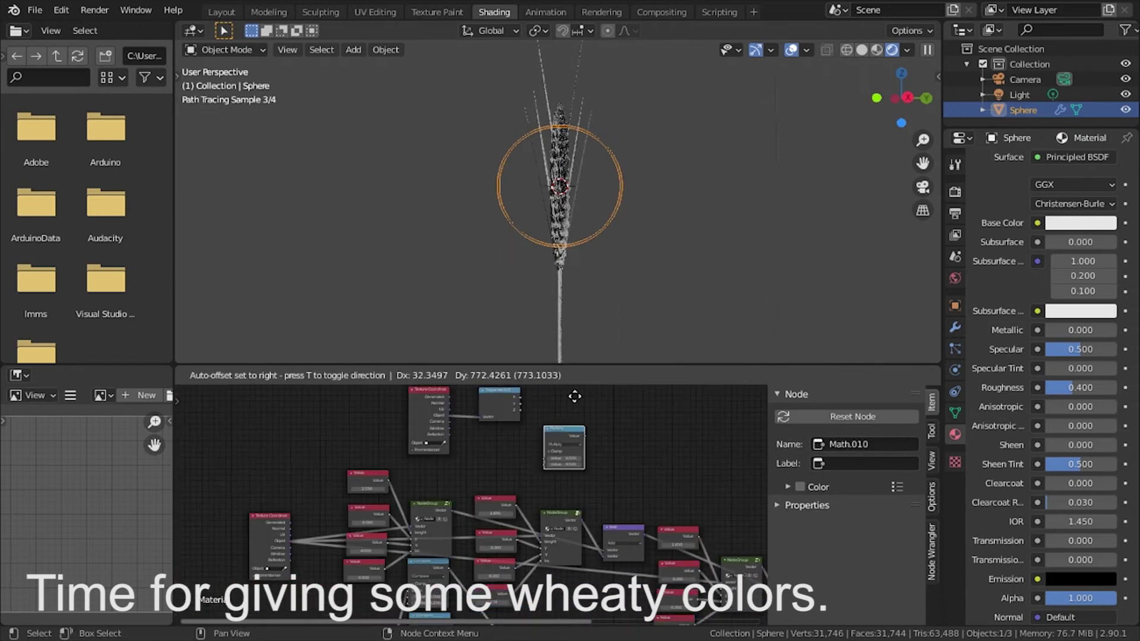
Add an Add node beside Separate XYZ and a Mix node for the golden colouring
{"action": "left_click", "coordinate": [551, 424]}
{"action": "scroll", "coordinate": [469, 475], "scroll_direction": "down", "scroll_amount": 2}
{"action": "key", "text": "shift+a"}
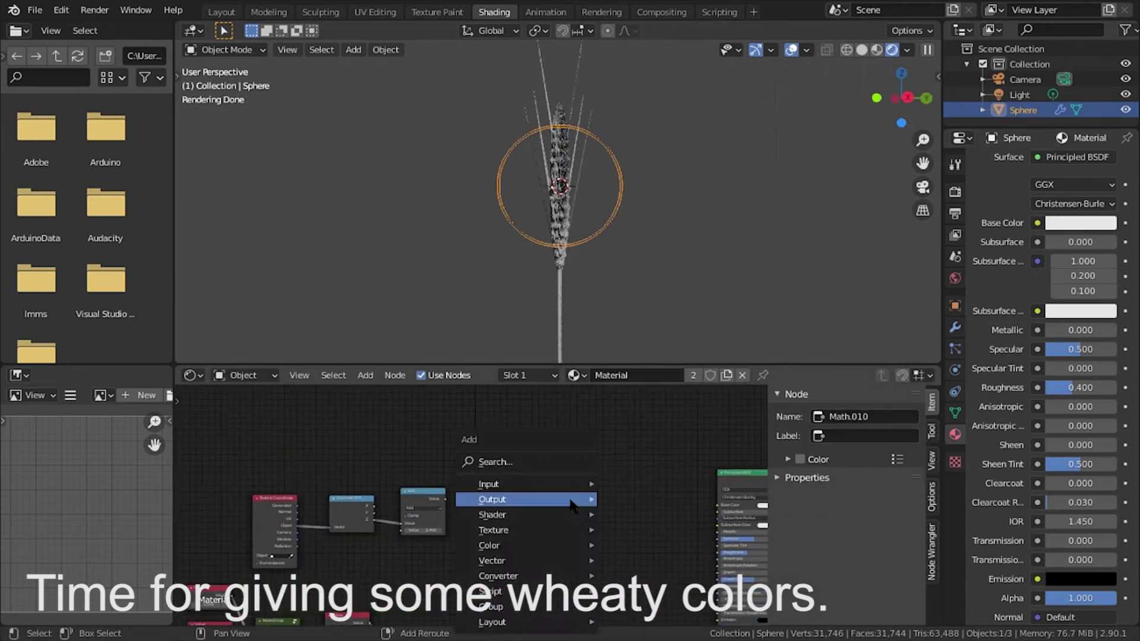
{"action": "left_click", "coordinate": [516, 505]}
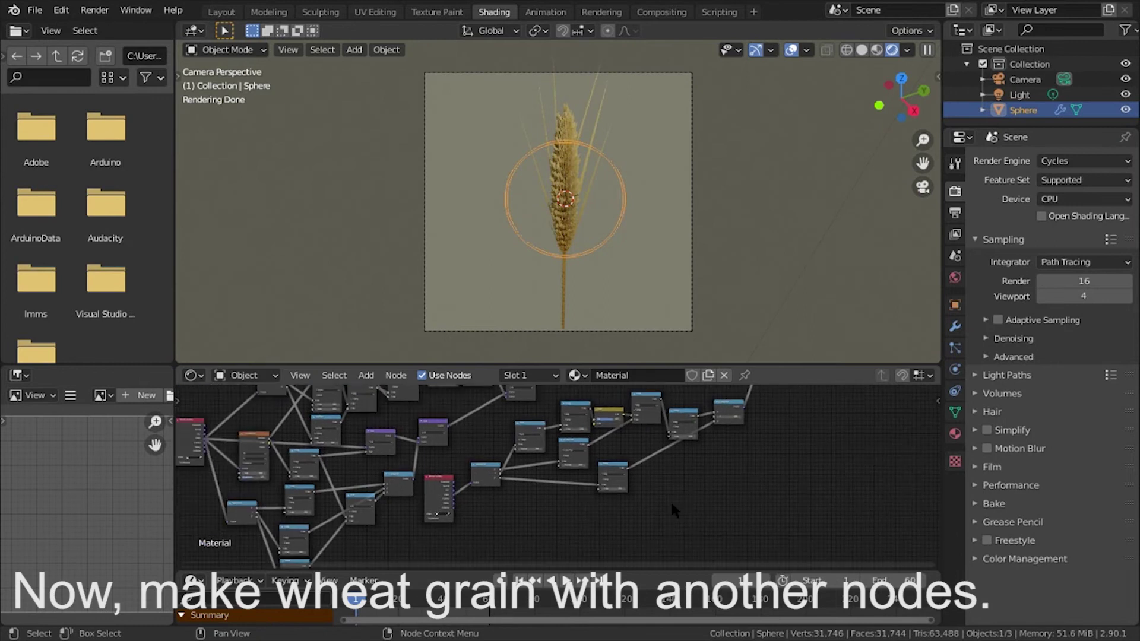
{"action": "mouse_move", "coordinate": [671, 499]}
{"action": "middle_mouse_down"}
{"action": "mouse_move", "coordinate": [662, 505]}
{"action": "mouse_move", "coordinate": [676, 494]}
{"action": "mouse_move", "coordinate": [603, 398]}
{"action": "middle_mouse_up"}
Disconnect the Mix node's Color2 link and add a Texture Coordinate node for the grain shape
{"action": "scroll", "coordinate": [663, 509], "scroll_direction": "up", "scroll_amount": 4}
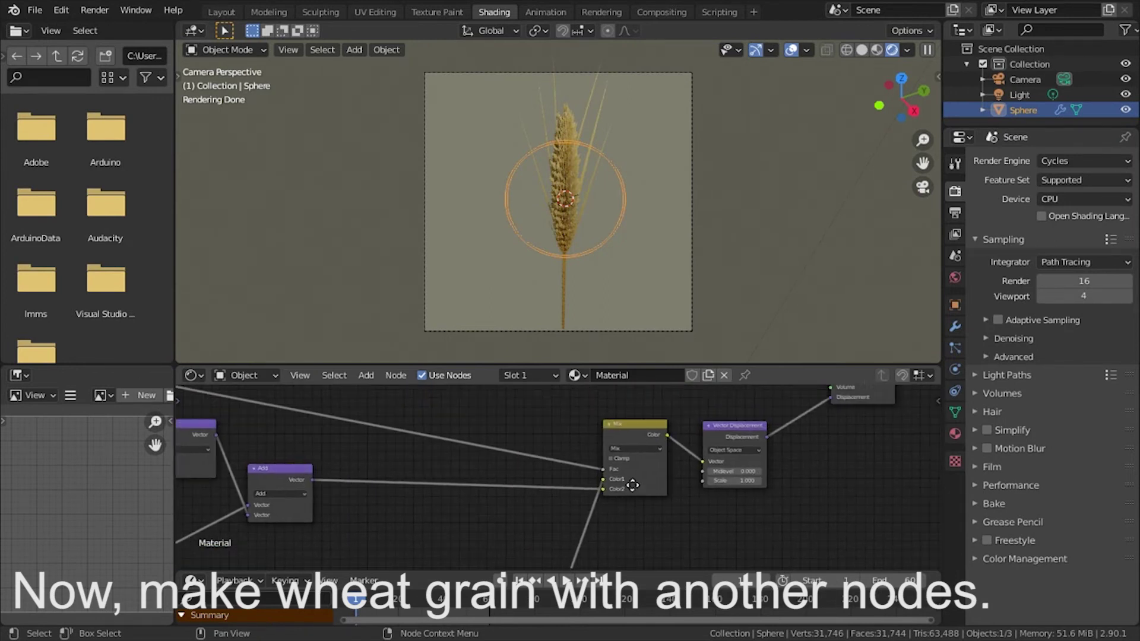
{"action": "left_click_drag", "start_coordinate": [602, 398], "coordinate": [651, 437]}
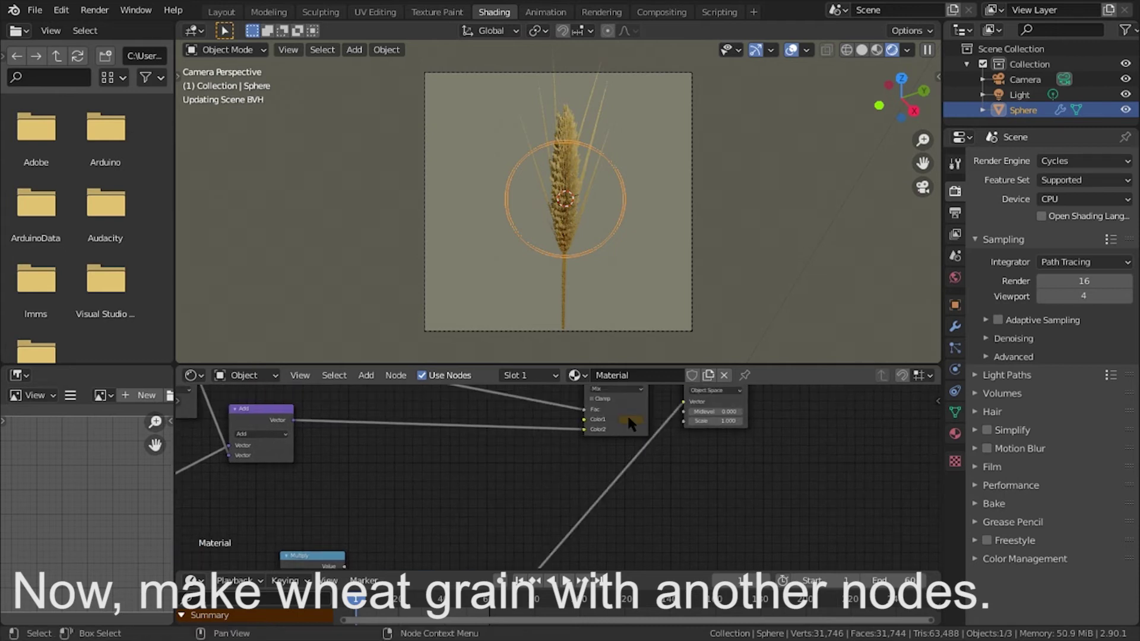
{"action": "mouse_move", "coordinate": [607, 398]}
{"action": "middle_mouse_down"}
{"action": "mouse_move", "coordinate": [692, 427]}
{"action": "mouse_move", "coordinate": [496, 433]}
{"action": "mouse_move", "coordinate": [522, 465]}
{"action": "mouse_move", "coordinate": [451, 488]}
{"action": "mouse_move", "coordinate": [623, 514]}
{"action": "middle_mouse_up"}
{"action": "left_click", "coordinate": [418, 453]}
{"action": "mouse_move", "coordinate": [404, 510]}
{"action": "middle_mouse_down"}
{"action": "mouse_move", "coordinate": [439, 493]}
{"action": "mouse_move", "coordinate": [432, 485]}
{"action": "mouse_move", "coordinate": [690, 446]}
{"action": "mouse_move", "coordinate": [682, 487]}
{"action": "mouse_move", "coordinate": [591, 485]}
{"action": "middle_mouse_up"}
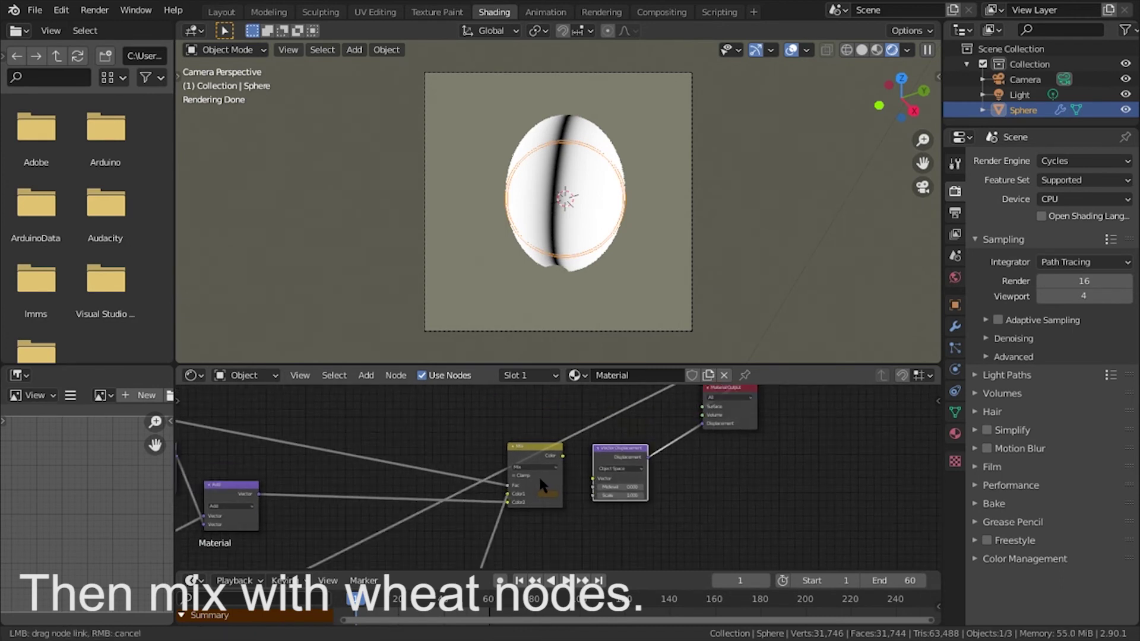
{"action": "mouse_move", "coordinate": [445, 471]}
{"action": "middle_mouse_down"}
{"action": "mouse_move", "coordinate": [550, 468]}
{"action": "mouse_move", "coordinate": [426, 480]}
{"action": "middle_mouse_up"}
{"action": "scroll", "coordinate": [426, 480], "scroll_direction": "up", "scroll_amount": 4}
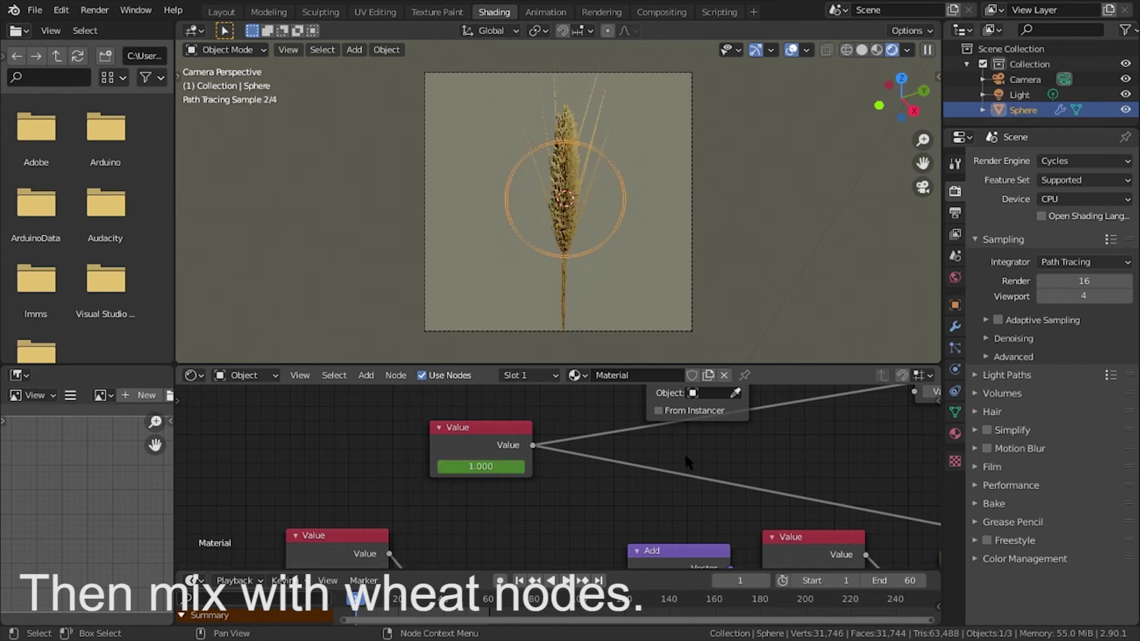
Set the blend Value to 0 to preview the grain and feed a colour into Mix Color2
{"action": "scroll", "coordinate": [686, 462], "scroll_direction": "down", "scroll_amount": 3}
{"action": "key", "text": "Return"}
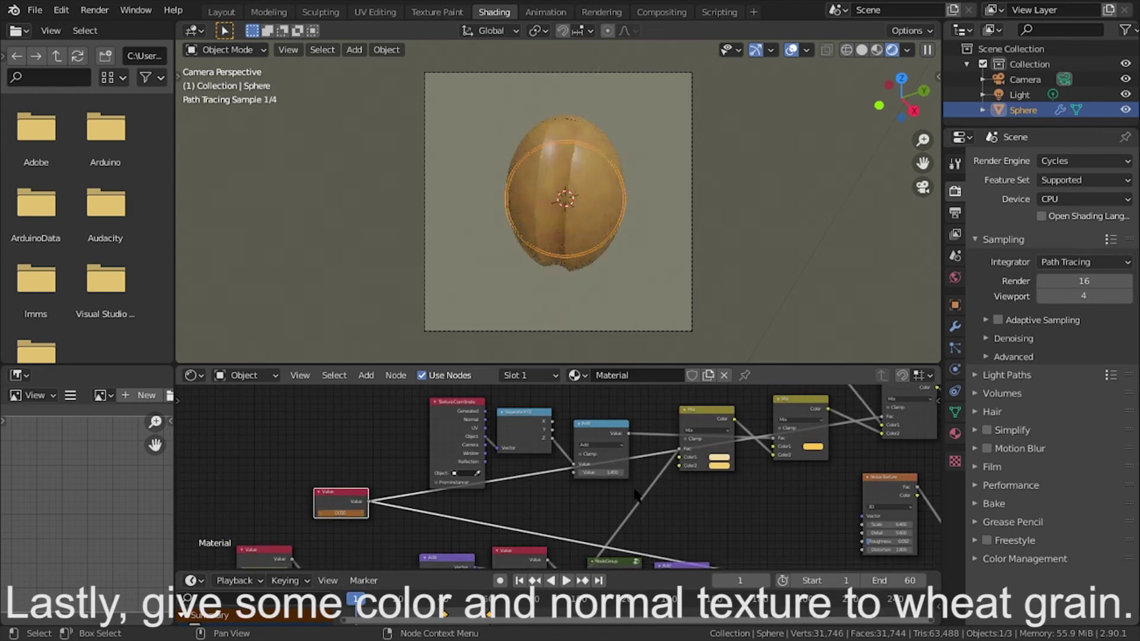
{"action": "middle_click_drag", "start_coordinate": [339, 514], "coordinate": [432, 480]}
{"action": "scroll", "coordinate": [432, 480], "scroll_direction": "up", "scroll_amount": 3}
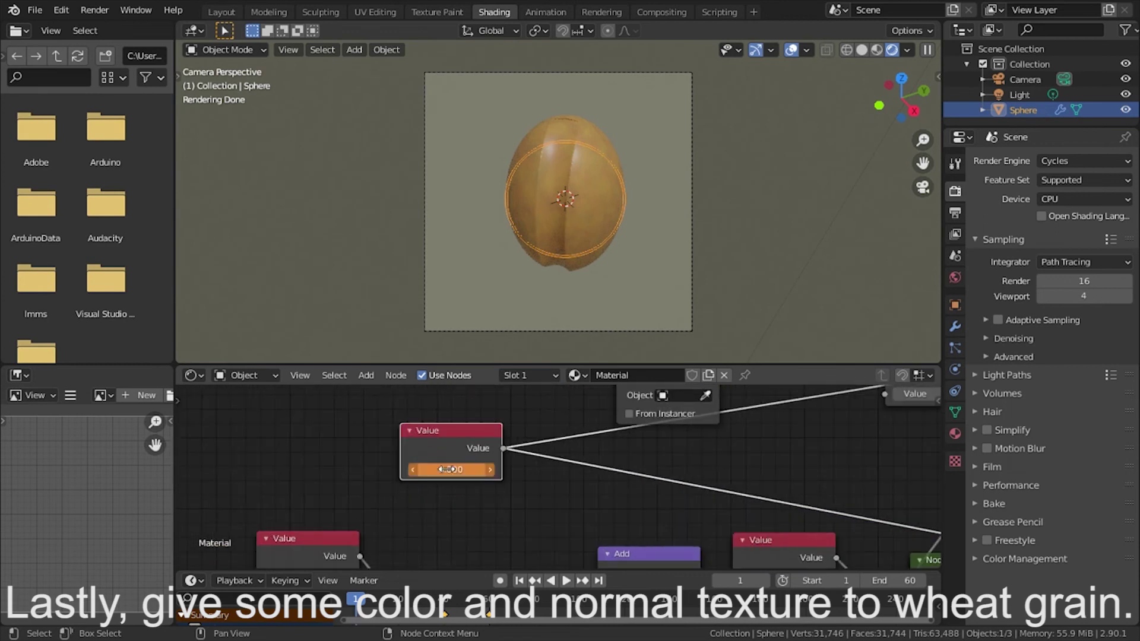
{"action": "scroll", "coordinate": [766, 447], "scroll_direction": "down", "scroll_amount": 3}
{"action": "left_click_drag", "start_coordinate": [257, 517], "coordinate": [652, 477]}
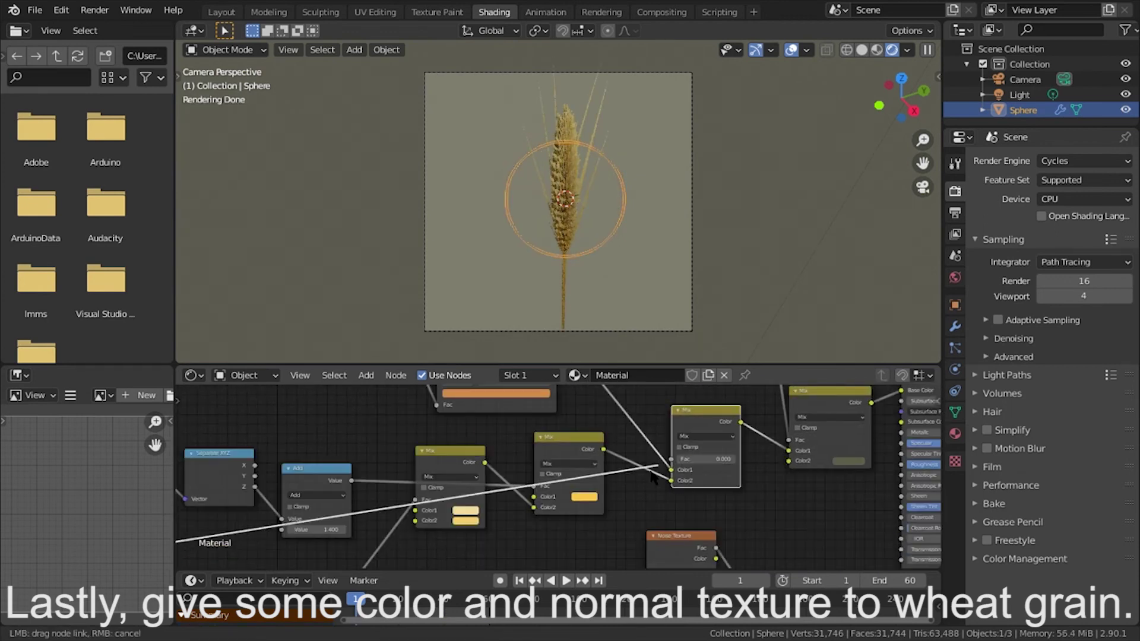
Link the Value node to another Mix node and select the texture nodes together
{"action": "scroll", "coordinate": [336, 488], "scroll_direction": "down", "scroll_amount": 3}
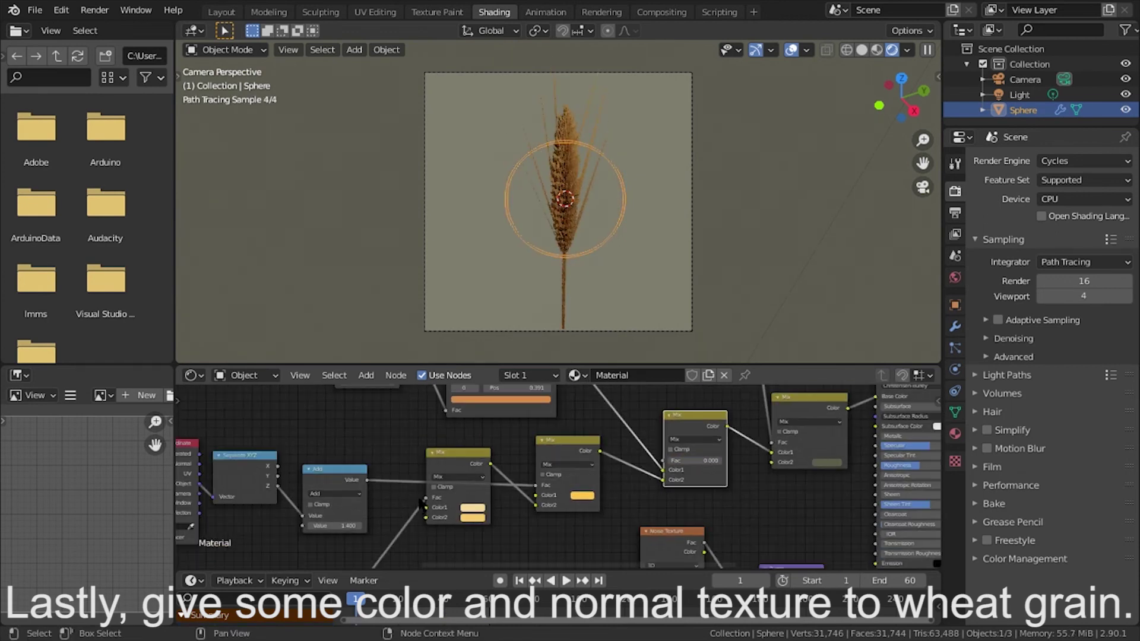
{"action": "left_click_drag", "start_coordinate": [336, 488], "coordinate": [815, 415]}
{"action": "scroll", "coordinate": [557, 427], "scroll_direction": "down", "scroll_amount": 3}
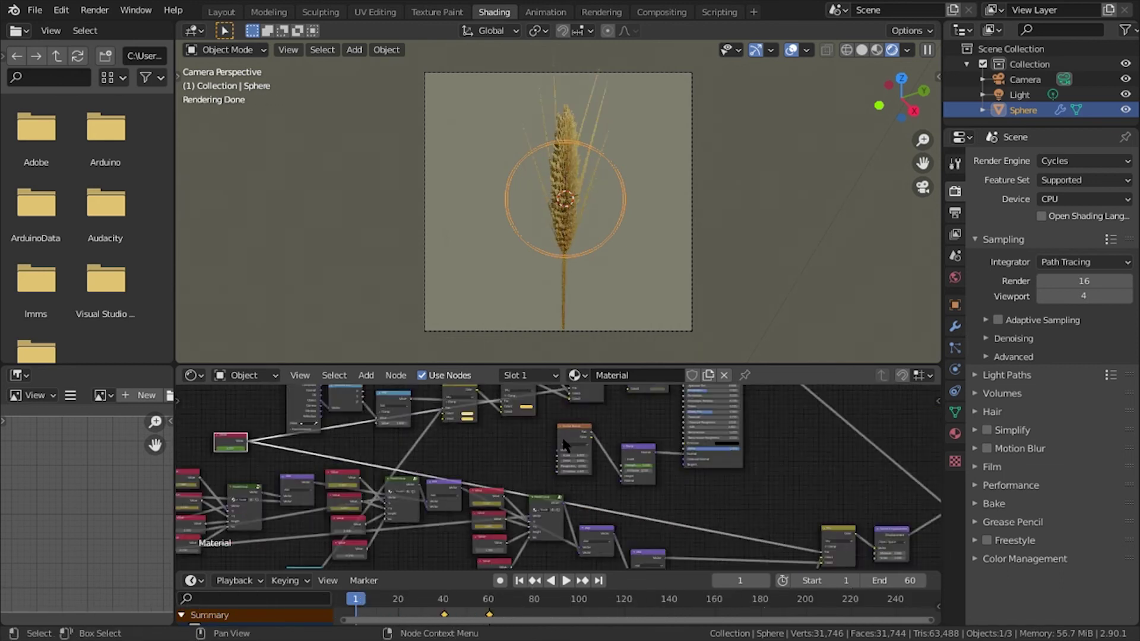
{"action": "scroll", "coordinate": [453, 426], "scroll_direction": "up", "scroll_amount": 2}
{"action": "scroll", "coordinate": [453, 425], "scroll_direction": "up", "scroll_amount": 2}
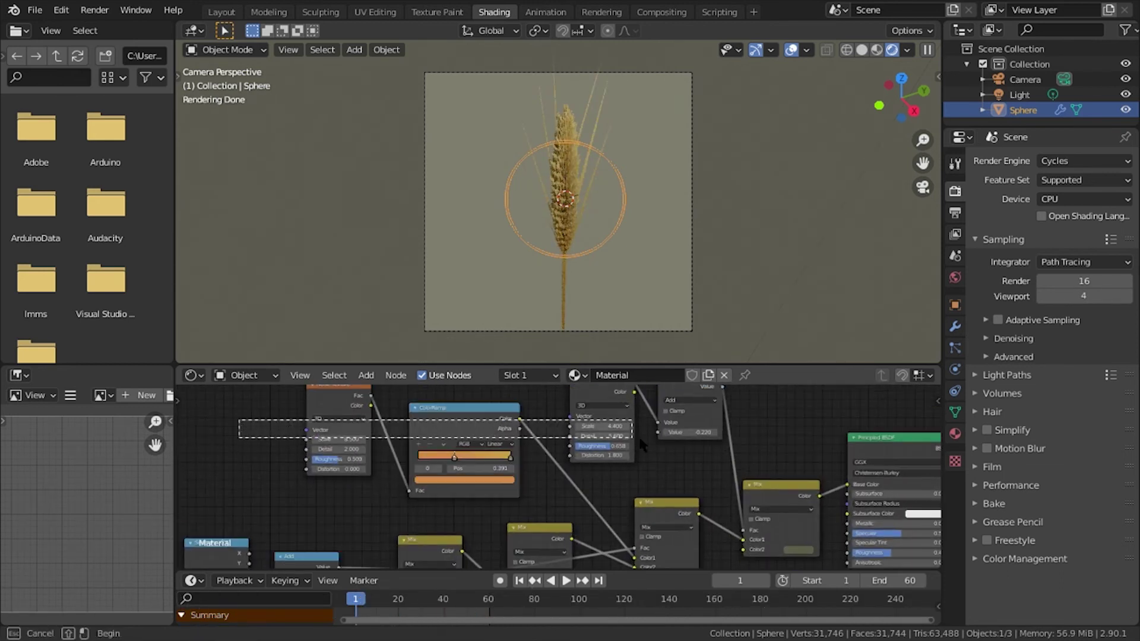
{"action": "left_click_drag", "start_coordinate": [642, 445], "coordinate": [641, 446]}
{"action": "middle_click_drag", "start_coordinate": [779, 495], "coordinate": [747, 448]}
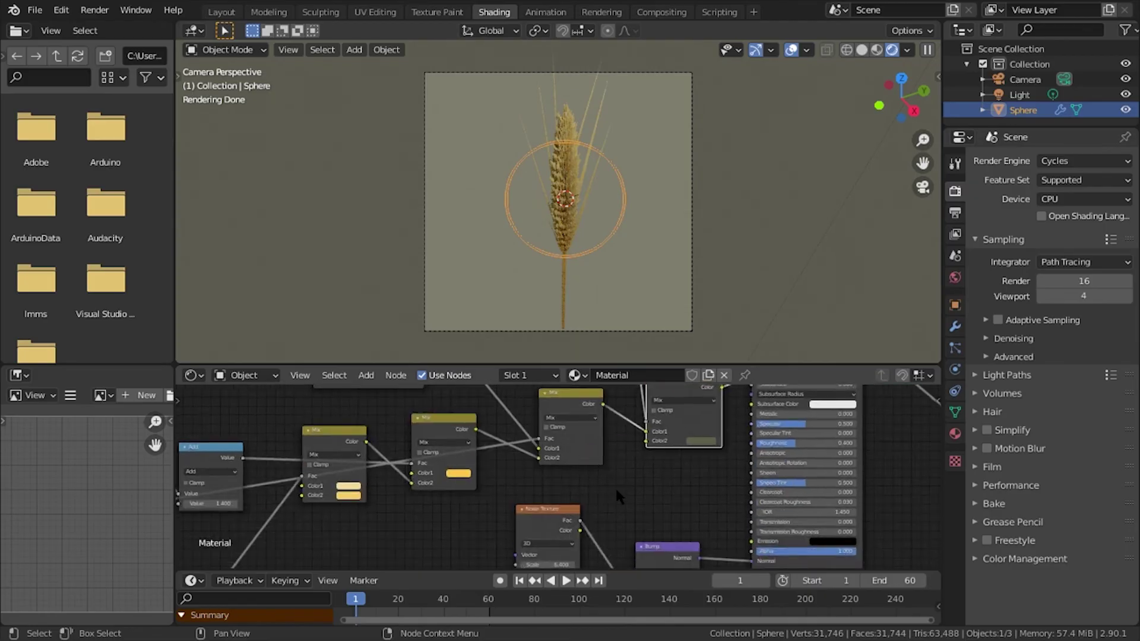